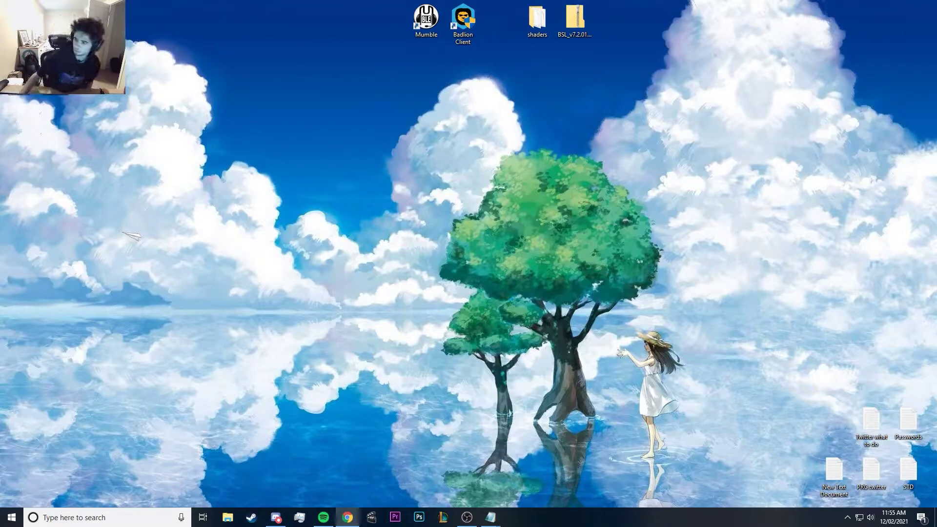
# Step: Switch to Chrome and download the Windows installers of Mumble 1.3.3 and Badlion Client
pyautogui.click(347, 517)
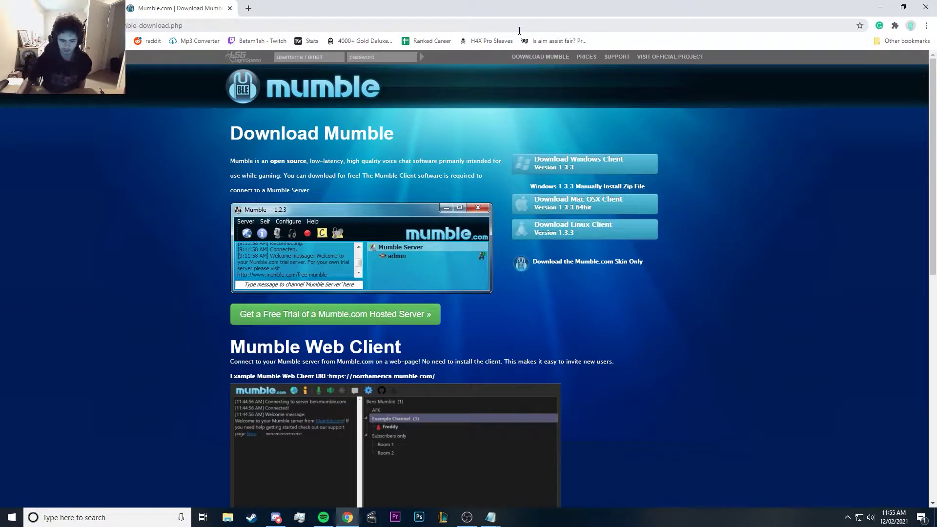
pyautogui.click(590, 170)
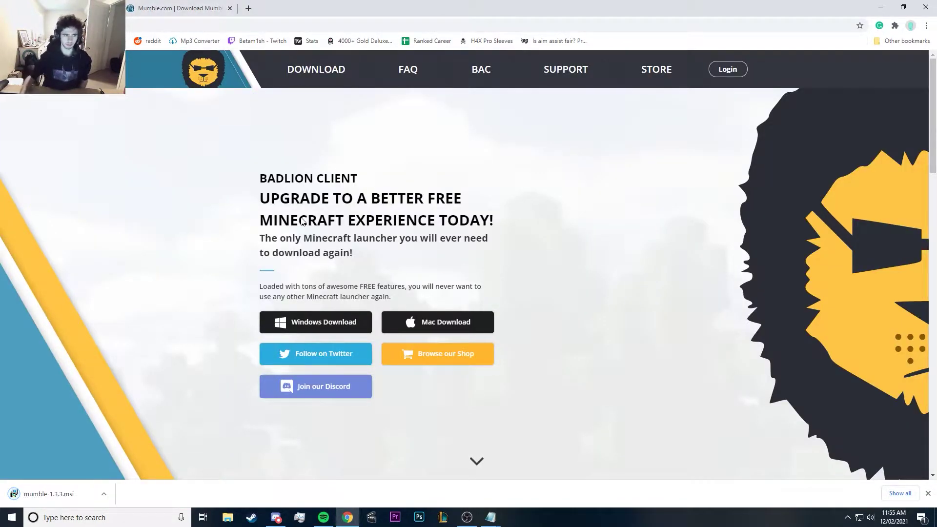
pyautogui.click(297, 317)
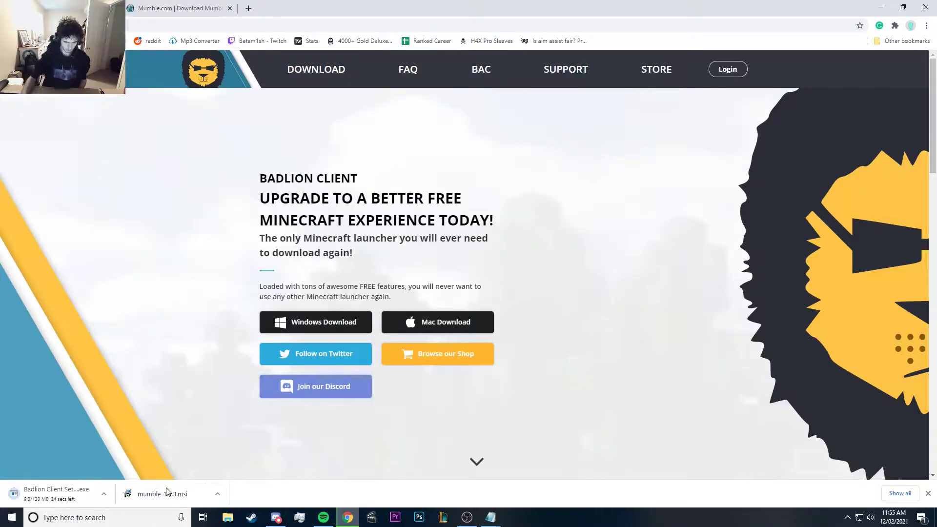
# Step: Run the downloaded mumble-1.3.3.msi and install Mumble with its default features and location, accepting the licence agreement and starting the program at the end
pyautogui.click(168, 494)
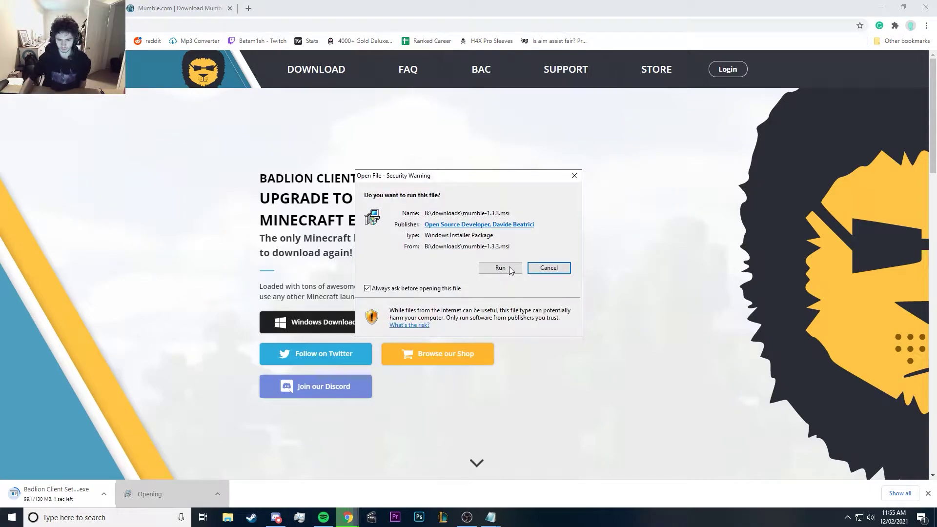
pyautogui.click(508, 267)
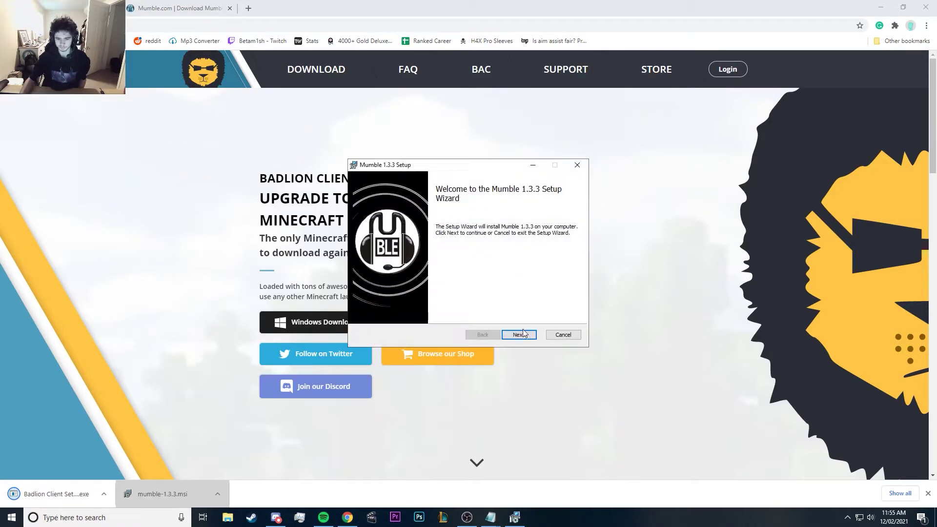
pyautogui.click(524, 334)
pyautogui.hotkey('alt', 'a')
pyautogui.click(520, 334)
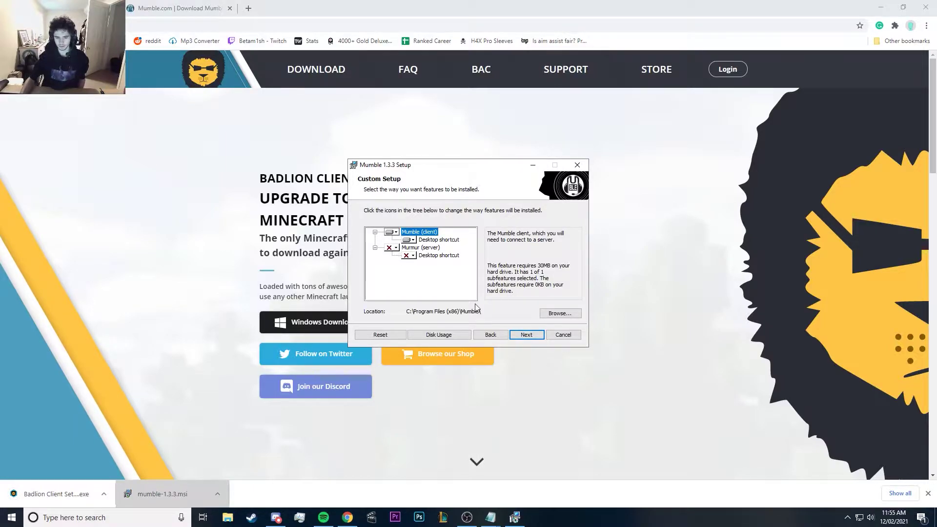
pyautogui.click(526, 336)
pyautogui.click(517, 335)
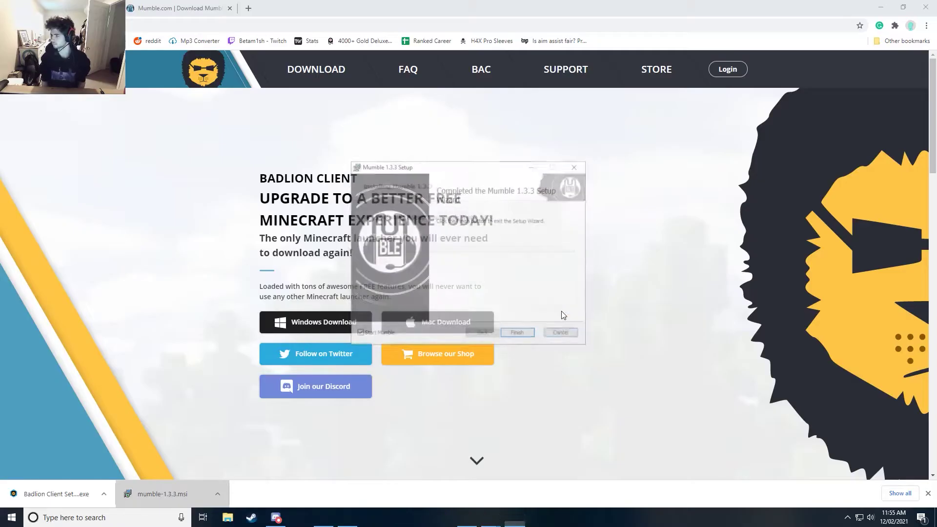
pyautogui.click(518, 335)
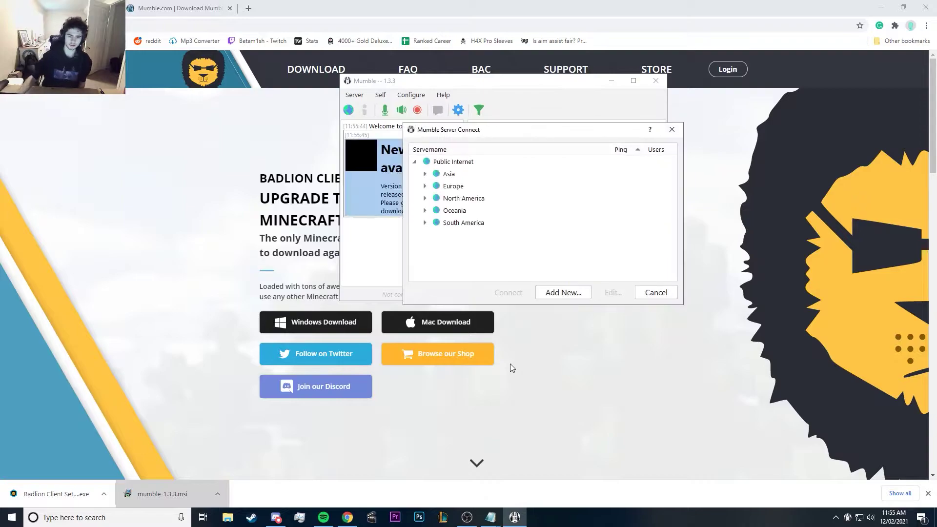
# Step: Dismiss the server connection dialog and review the audio input and audio output settings in Mumble's configuration
pyautogui.moveTo(606, 129); pyautogui.dragTo(764, 130)
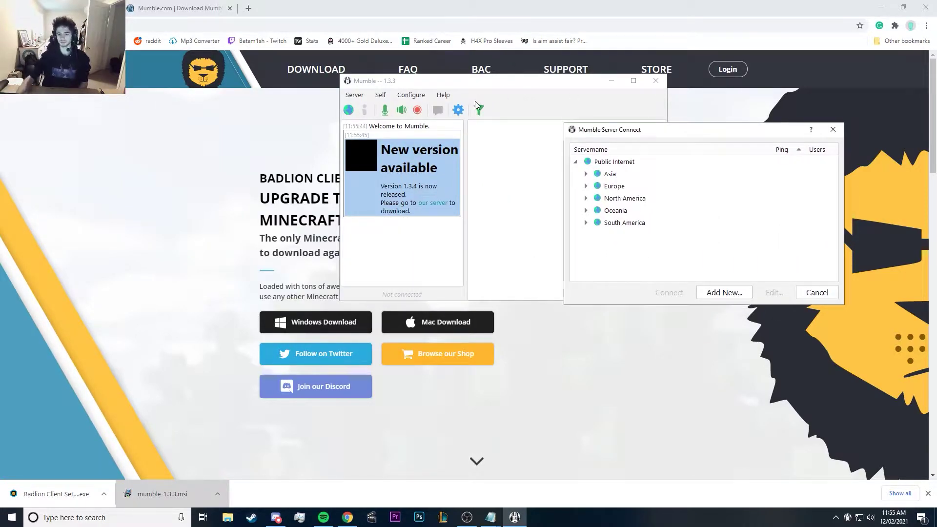
pyautogui.click(819, 293)
pyautogui.click(411, 95)
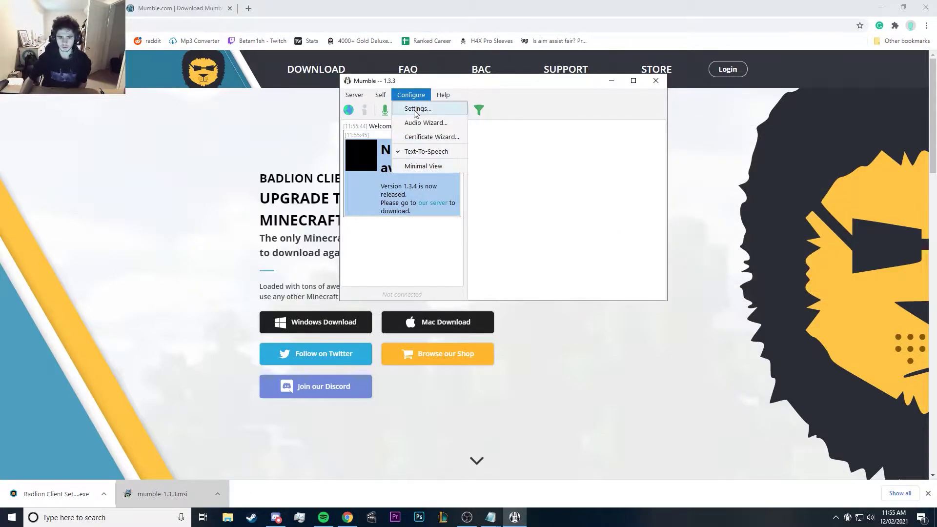
pyautogui.click(511, 146)
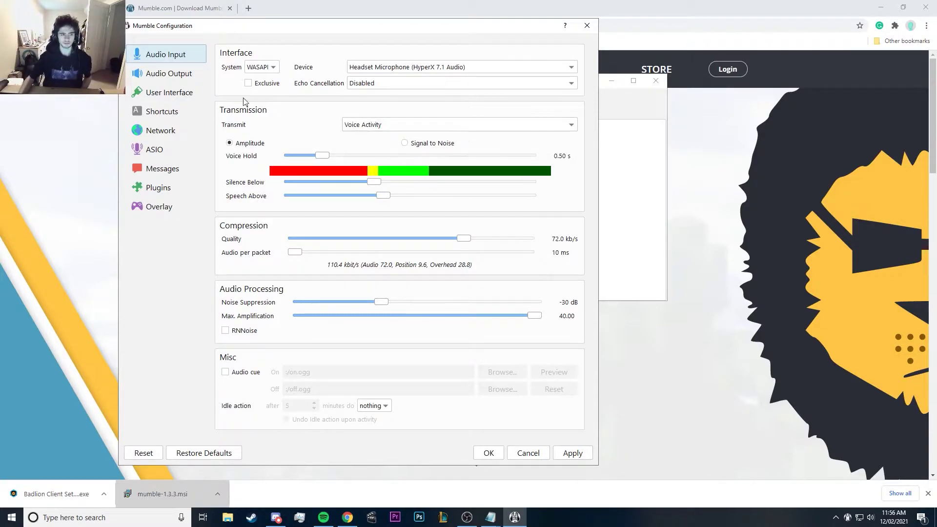
pyautogui.click(184, 80)
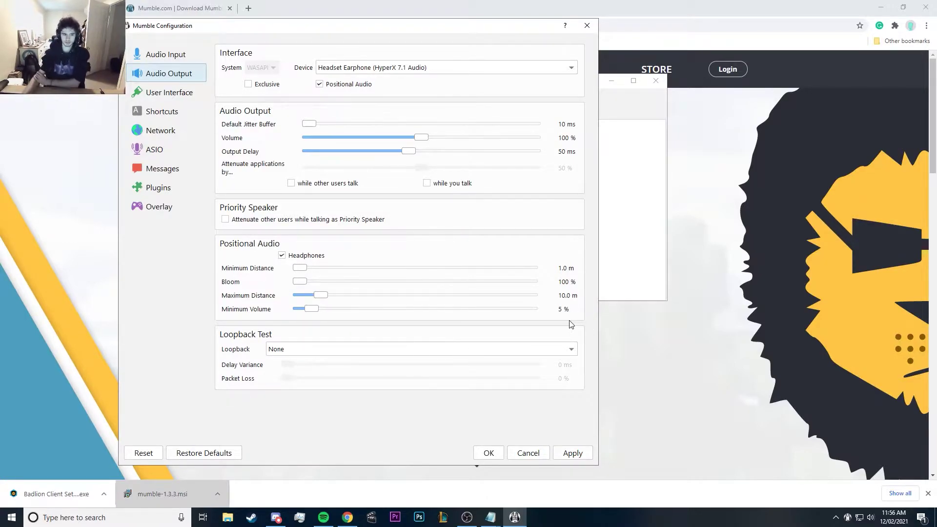
# Step: Check the list of enabled game plugins and the Link to Game and Transmit Position option, and apply the Mumble configuration
pyautogui.click(151, 191)
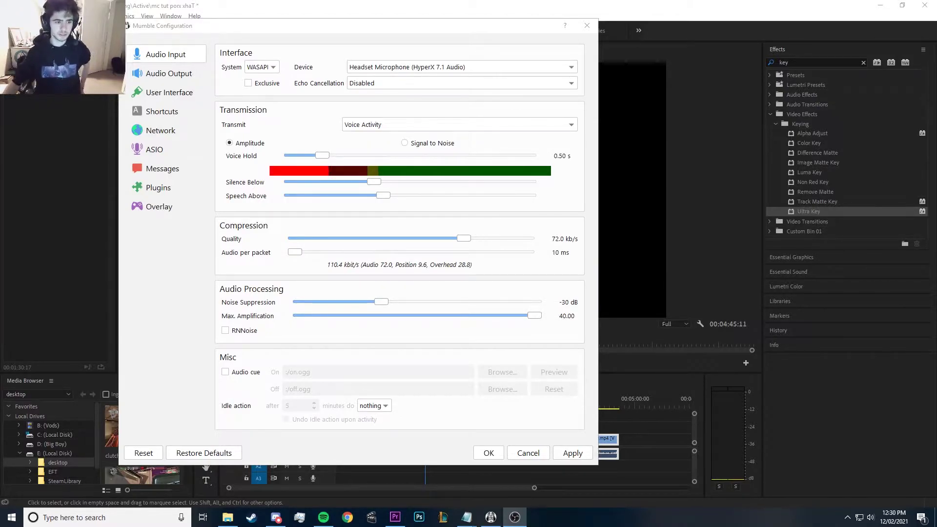
pyautogui.click(169, 189)
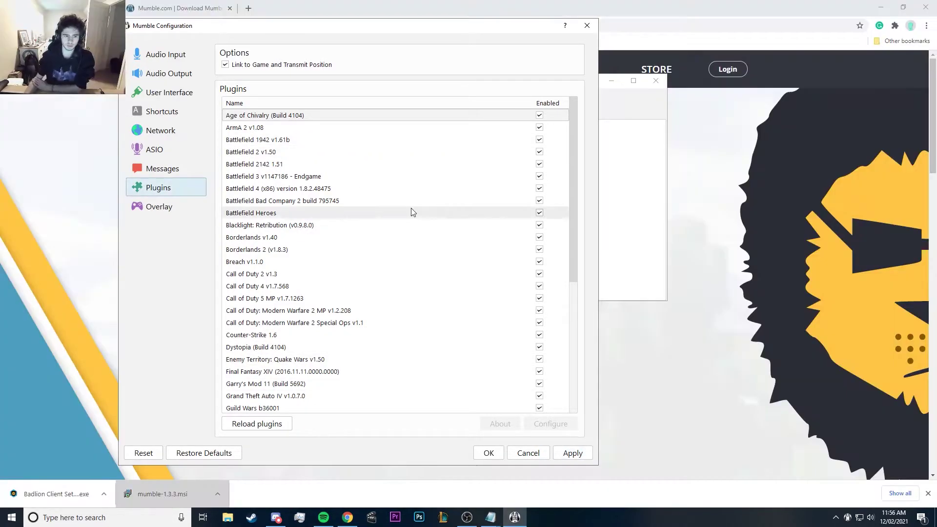
pyautogui.scroll(-6, 411, 208)
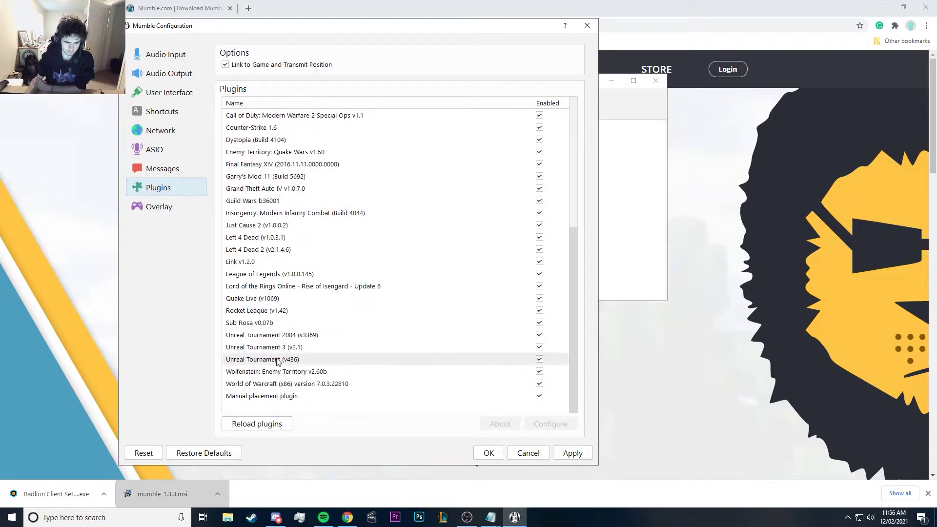
pyautogui.scroll(5, 506, 230)
pyautogui.scroll(1, 517, 147)
pyautogui.scroll(-6, 519, 362)
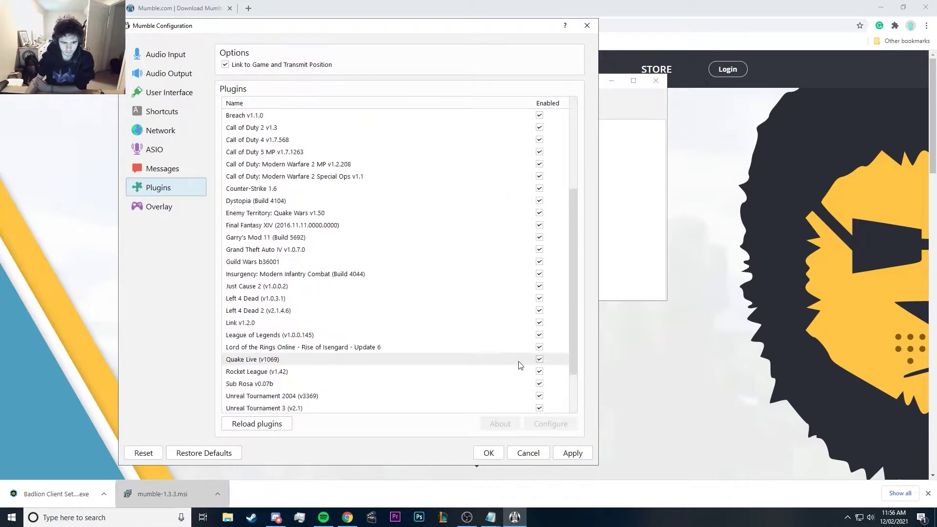
pyautogui.scroll(6, 496, 137)
pyautogui.scroll(-1, 566, 425)
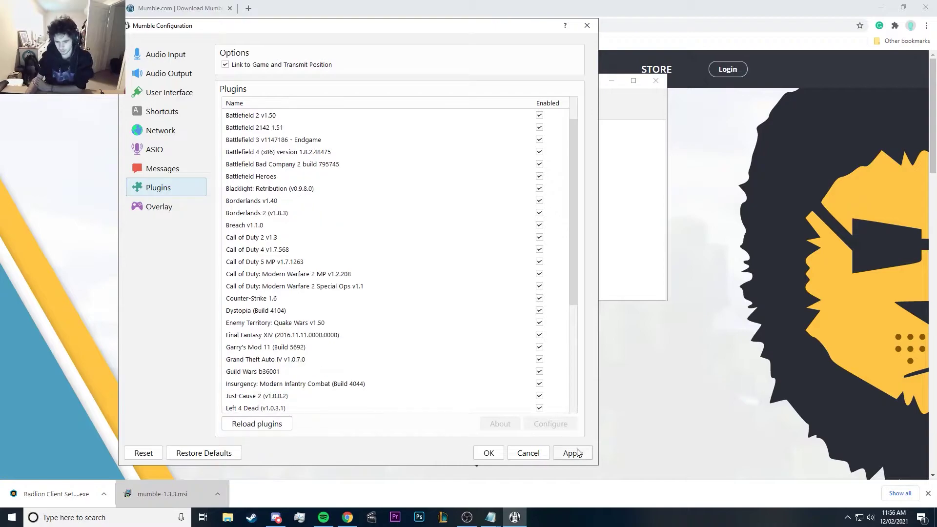
pyautogui.click(573, 454)
pyautogui.click(488, 453)
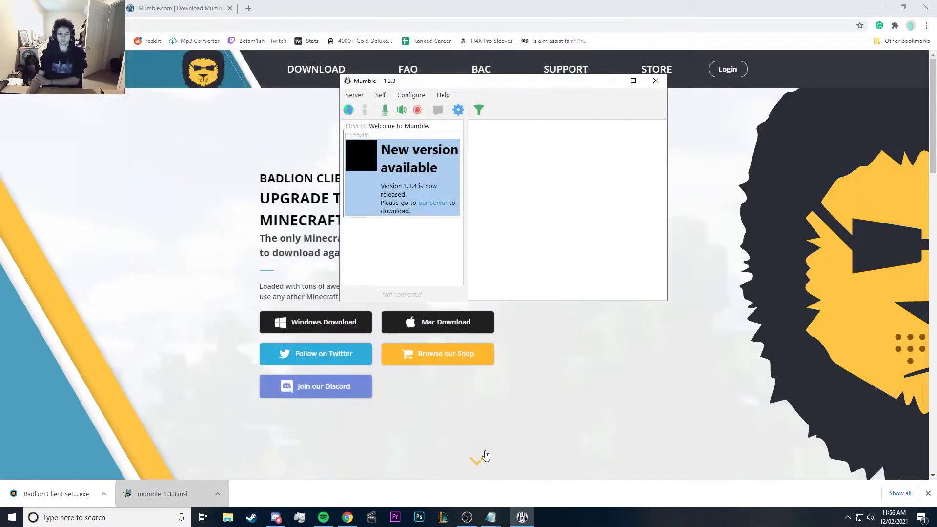
# Step: Minimise Mumble, install Badlion Client in C:\Program Files\Badlion Client, and search Windows for the installed client
pyautogui.click(611, 82)
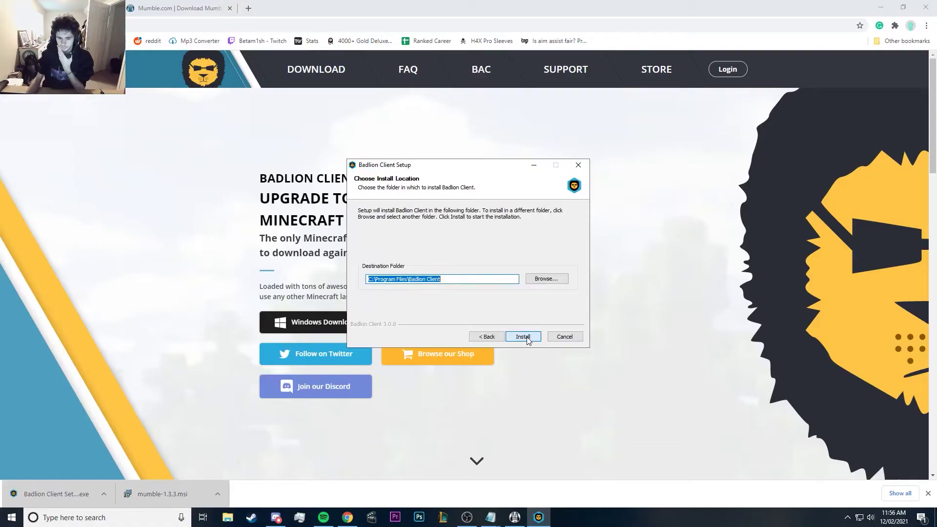
pyautogui.click(523, 337)
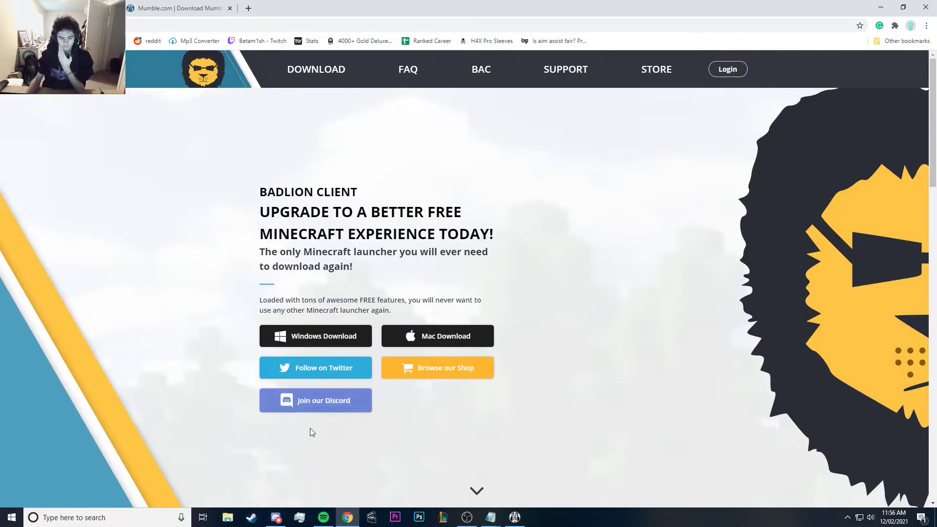
pyautogui.click(102, 518)
pyautogui.write('b ad')
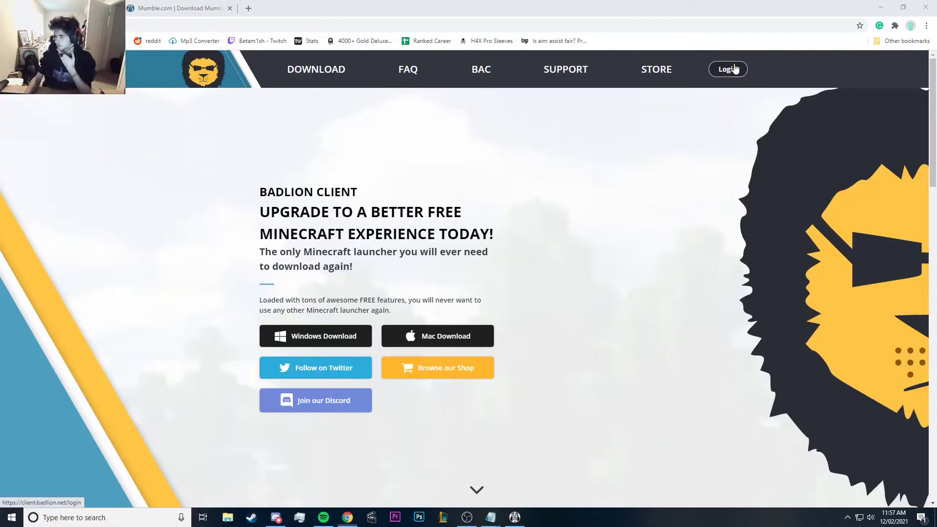
# Step: Open the Badlion website's login page and dismiss the Minecraft login dialog in Badlion Client
pyautogui.click(728, 69)
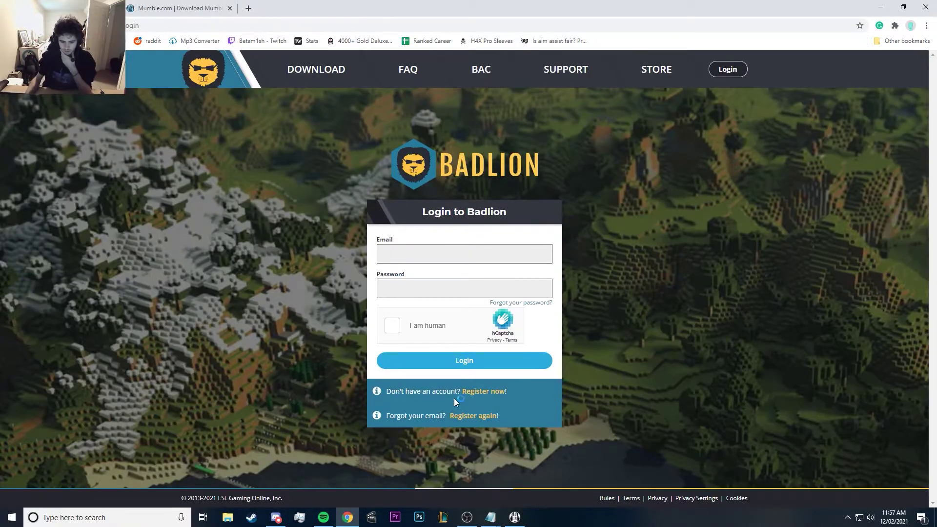
pyautogui.moveTo(516, 519)
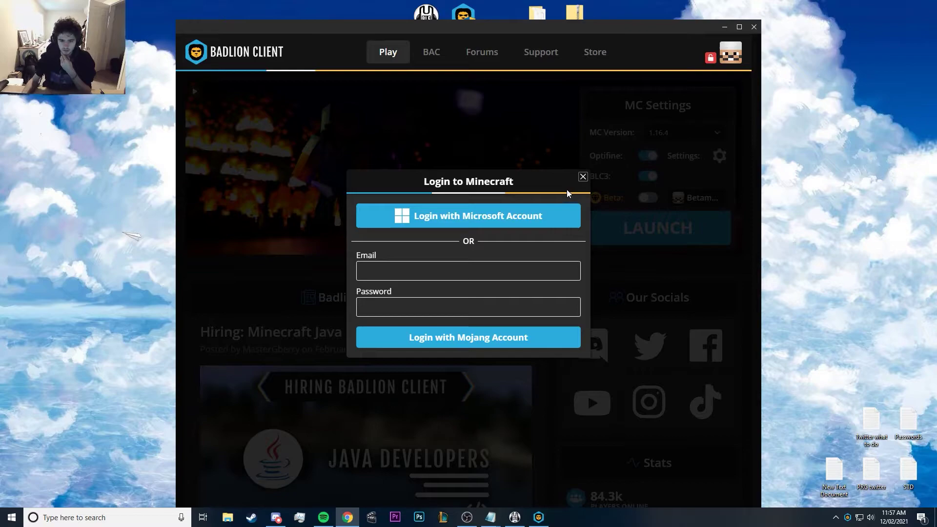
pyautogui.click(583, 176)
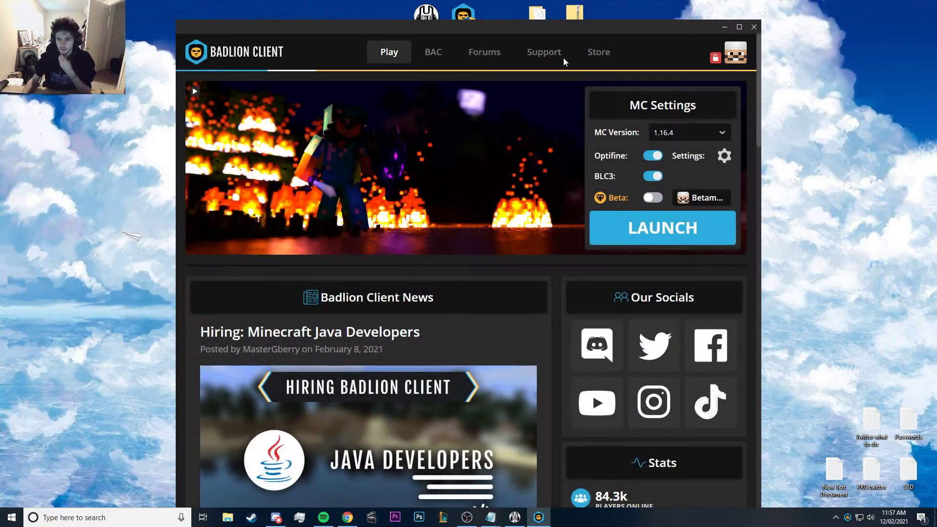
pyautogui.moveTo(532, 25); pyautogui.dragTo(491, 9)
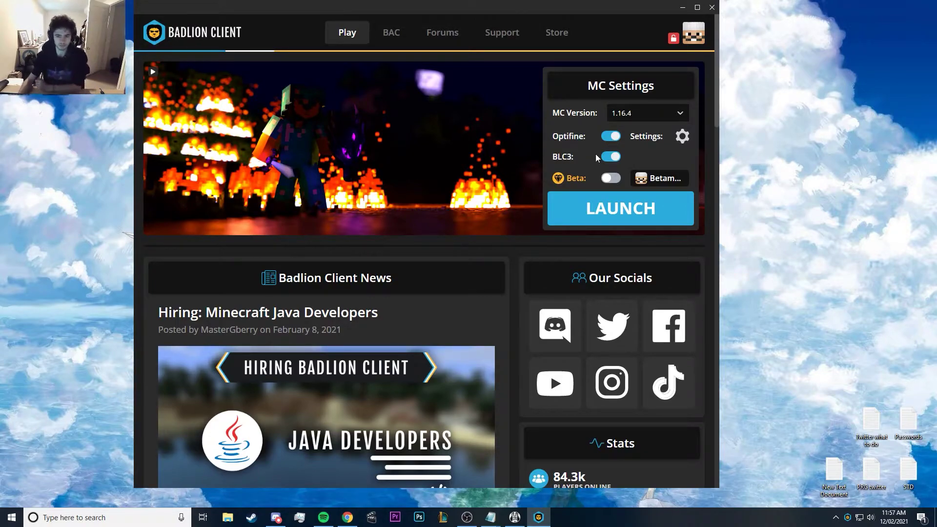
# Step: Look through the Minecraft versions offered in the MC Settings of Badlion Client
pyautogui.click(659, 117)
pyautogui.click(665, 120)
pyautogui.click(664, 118)
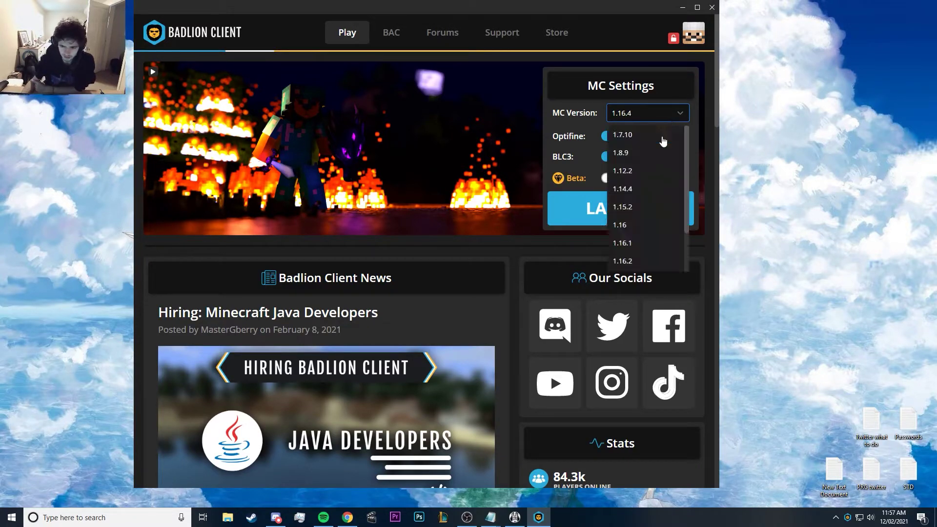
pyautogui.scroll(-2, 666, 205)
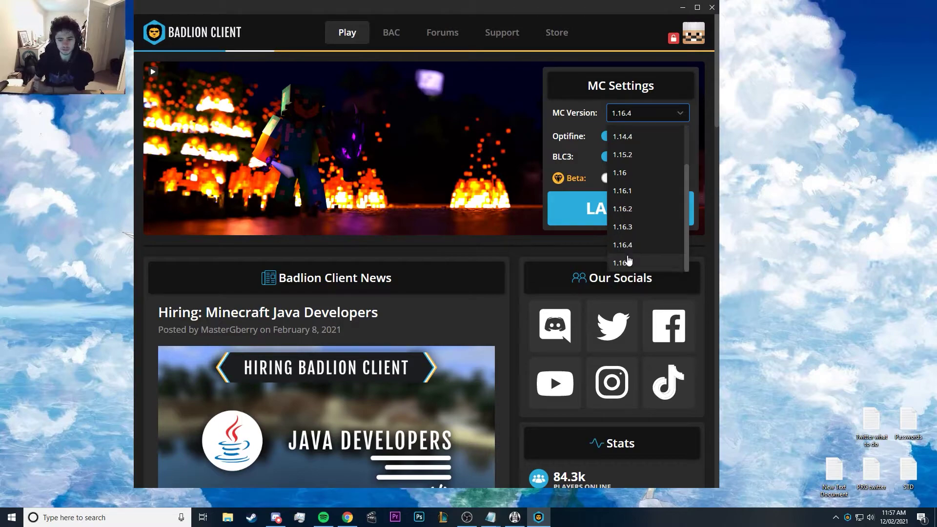
pyautogui.click(420, 179)
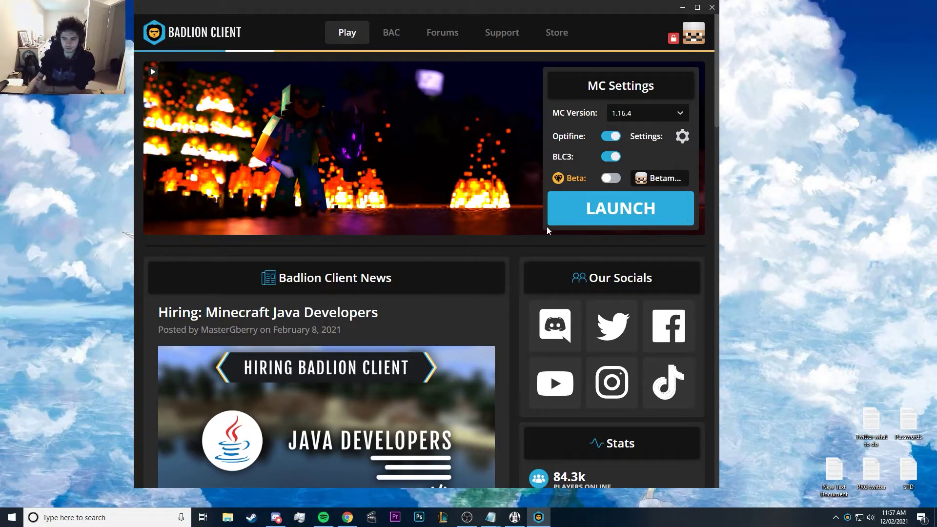
# Step: Launch Minecraft 1.16.4 and join the saved server from the multiplayer list
pyautogui.click(594, 213)
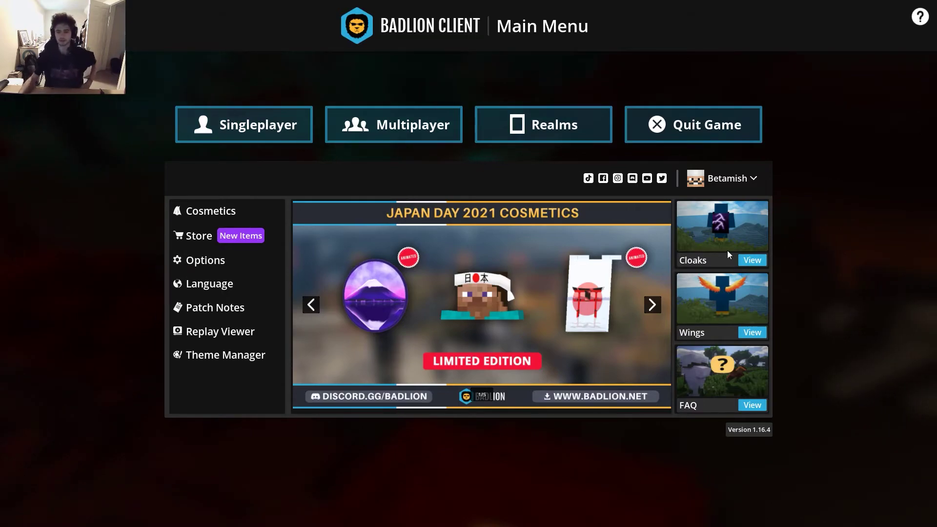
pyautogui.click(423, 124)
pyautogui.doubleClick(347, 133)
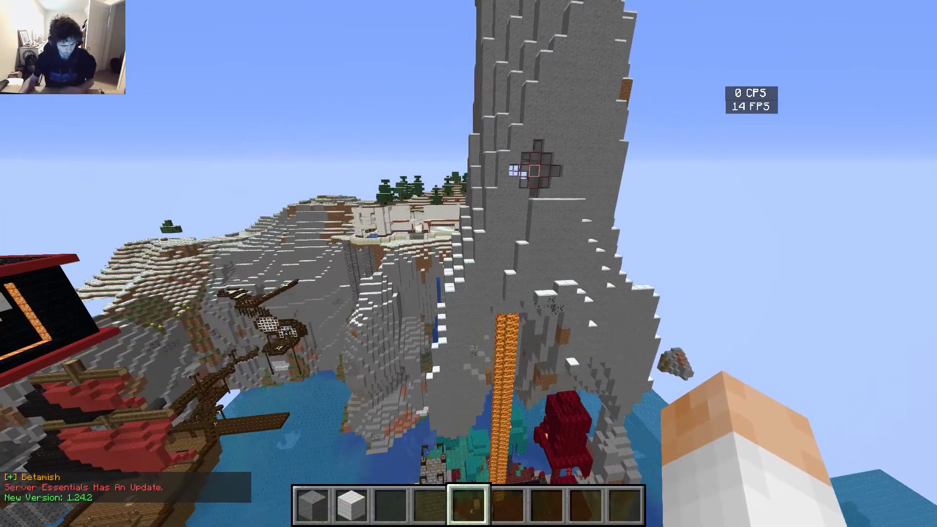
# Step: Open the in-game Badlion mod list, check that the MumbleLink mod is enabled, and return to the game
pyautogui.press('Escape')
pyautogui.click(426, 216)
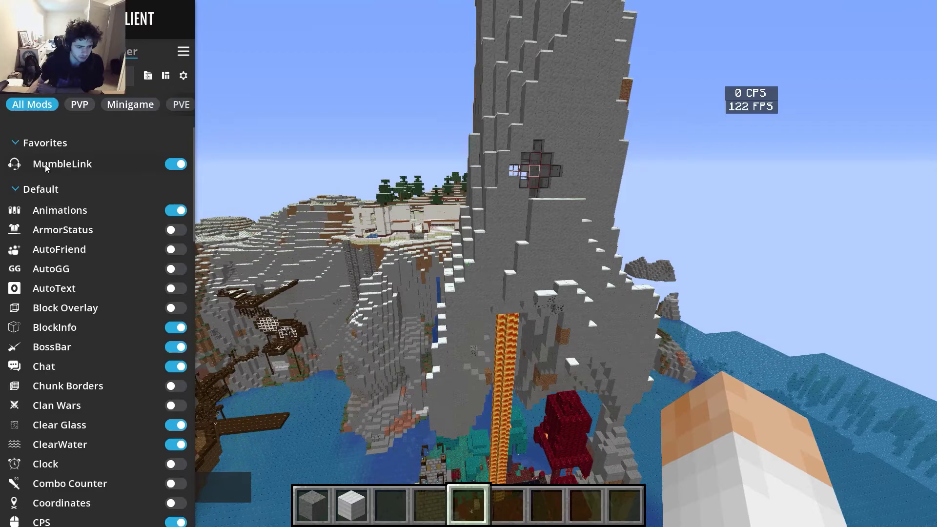
pyautogui.scroll(-10, 69, 247)
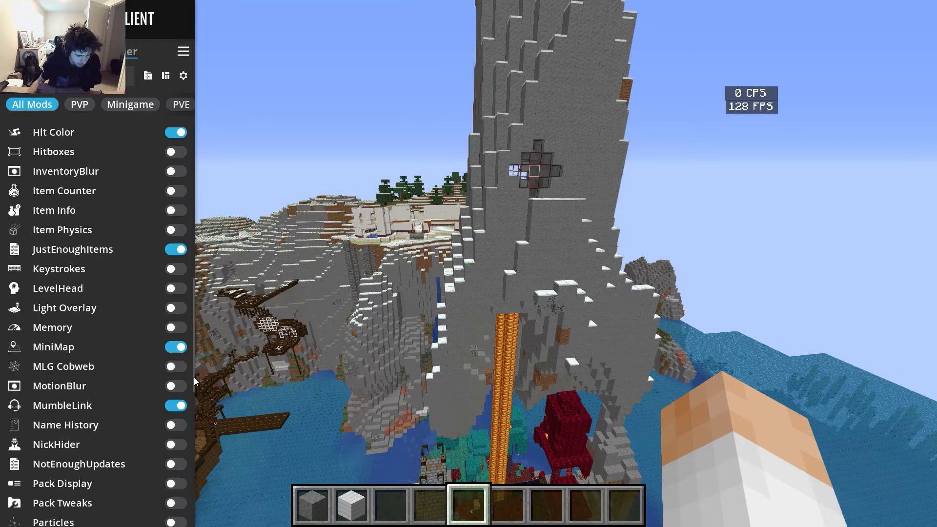
pyautogui.moveTo(195, 380); pyautogui.dragTo(204, 459)
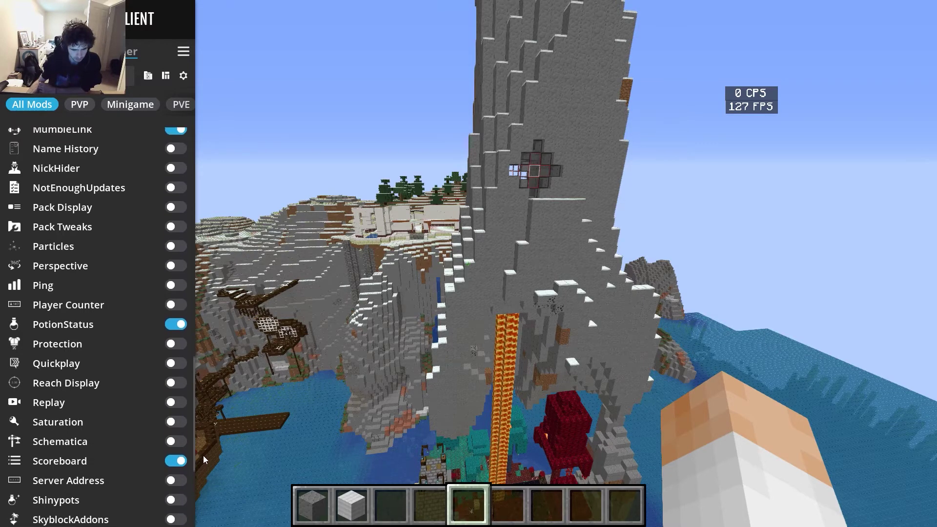
pyautogui.scroll(1, 147, 420)
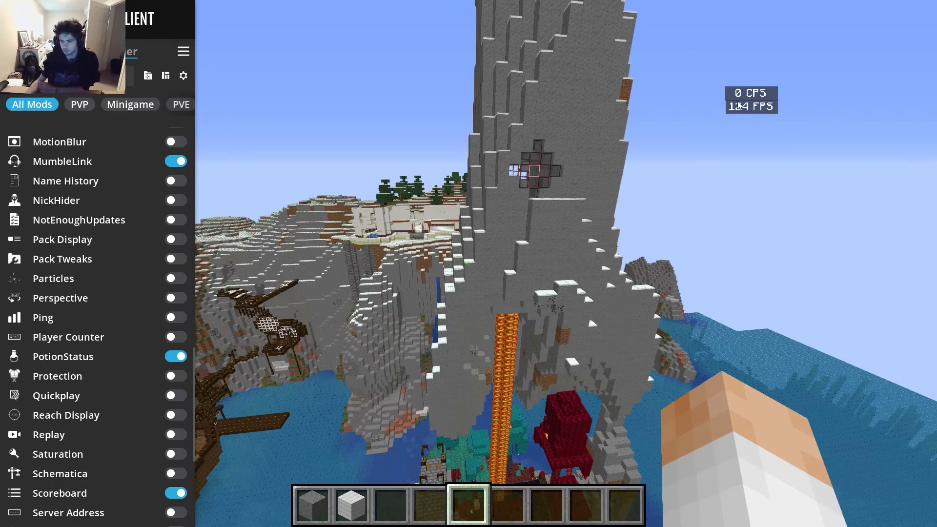
pyautogui.press('Escape')
pyautogui.click(469, 264)
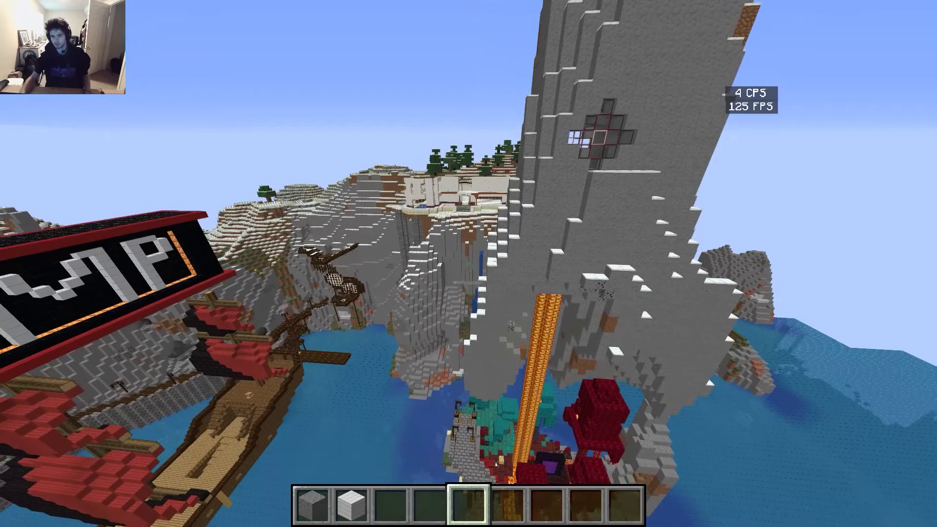
pyautogui.click(469, 264)
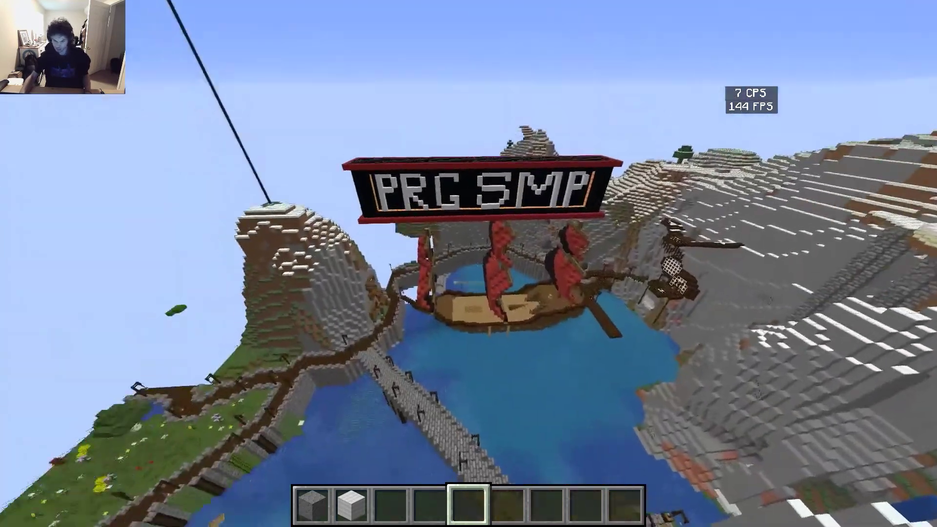
pyautogui.press('w')
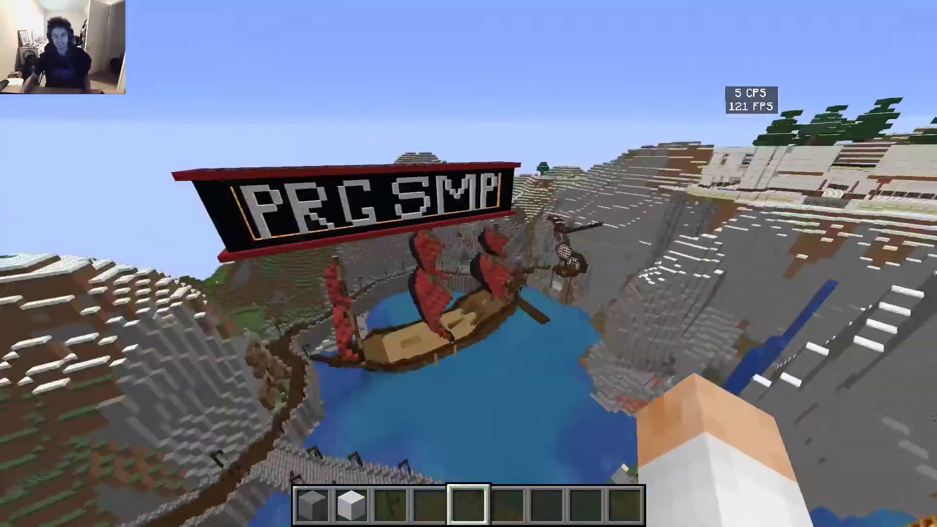
pyautogui.press('w')
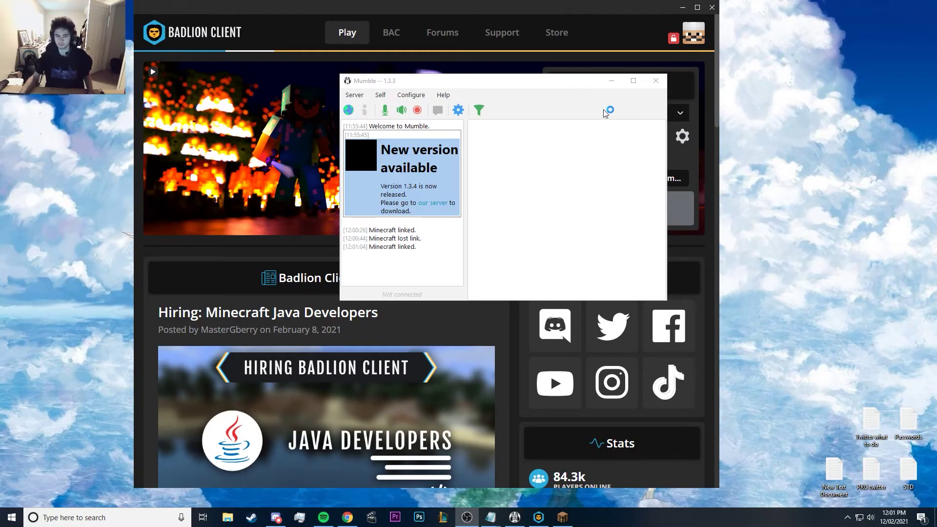
# Step: In Mumble, connect to the public server Gooch's Hole, listed under Canada in North America
pyautogui.moveTo(507, 79); pyautogui.dragTo(417, 91)
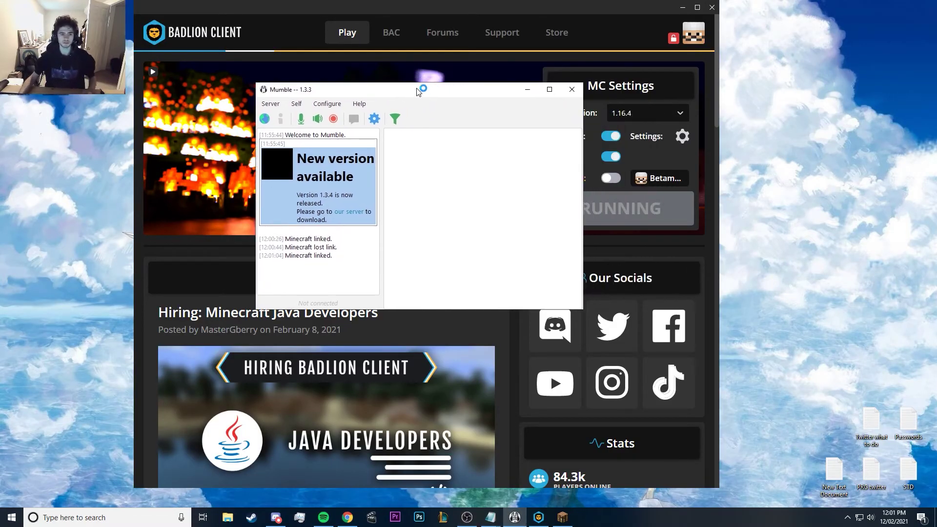
pyautogui.click(272, 104)
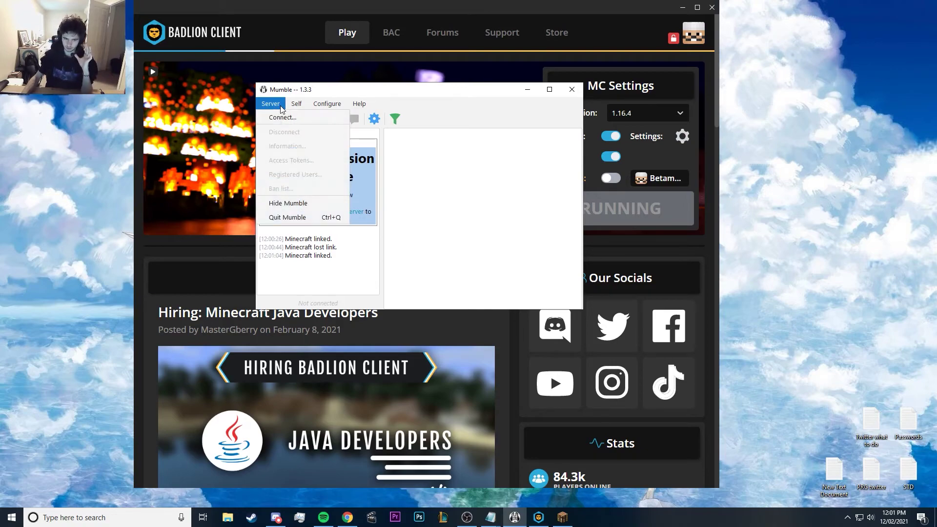
pyautogui.click(282, 117)
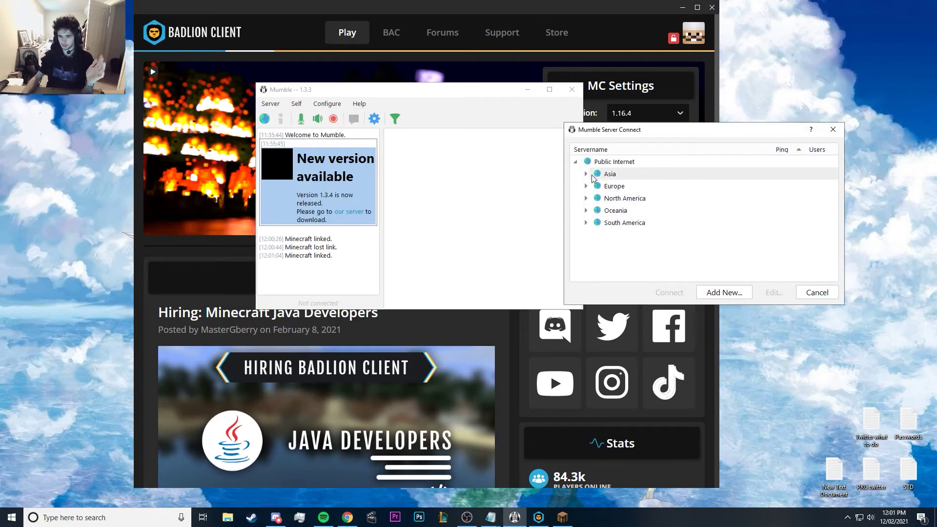
pyautogui.click(586, 199)
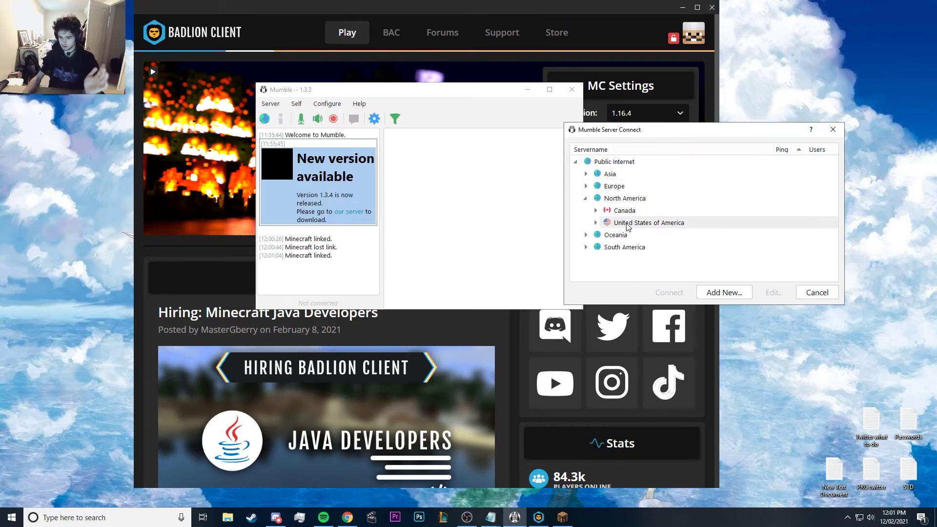
pyautogui.click(595, 211)
pyautogui.click(628, 222)
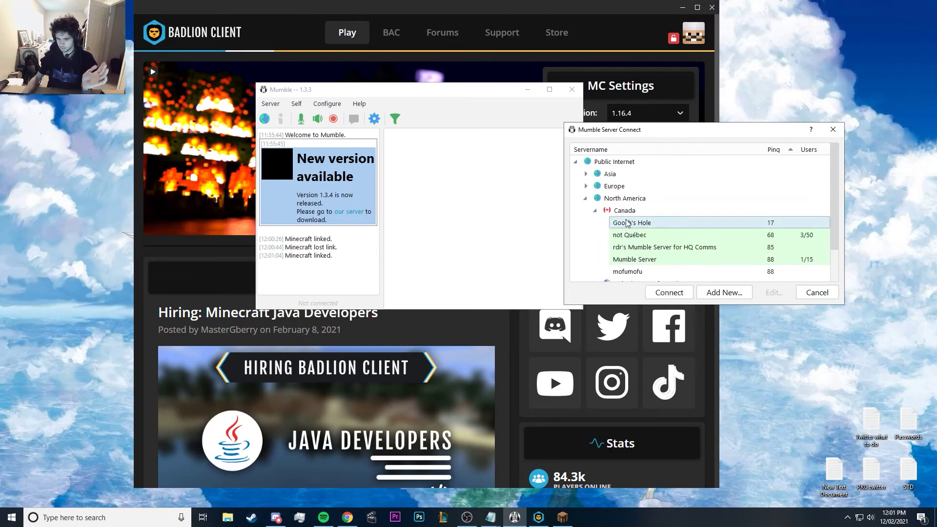
pyautogui.click(682, 293)
pyautogui.click(687, 235)
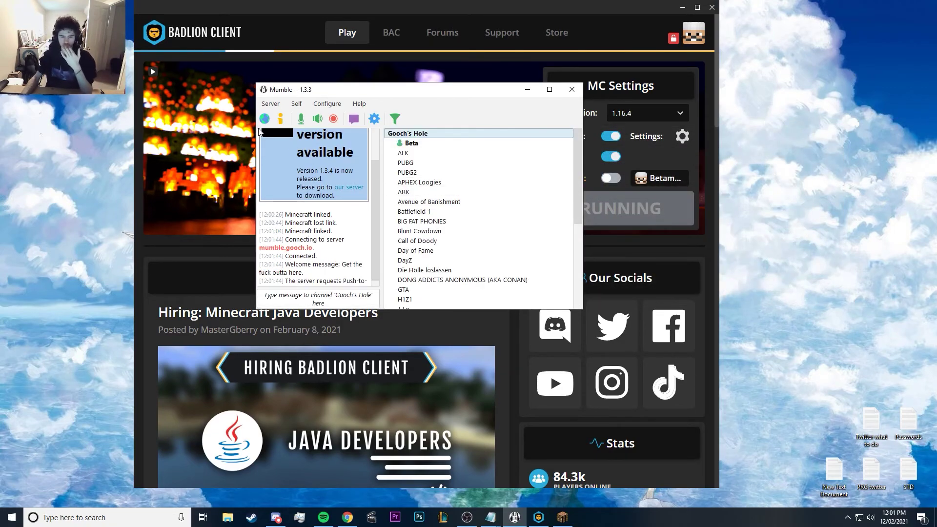
# Step: Disconnect from the Gooch's Hole server and close Mumble
pyautogui.click(271, 104)
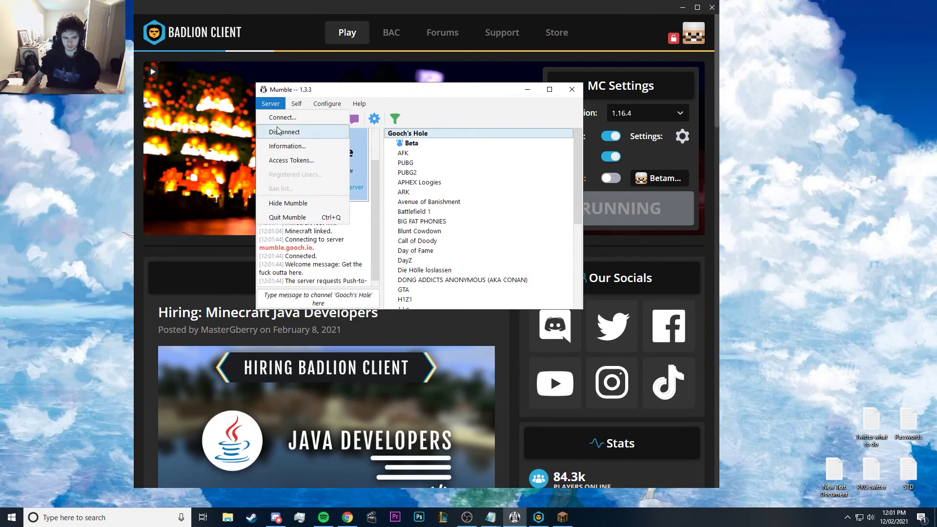
pyautogui.click(279, 131)
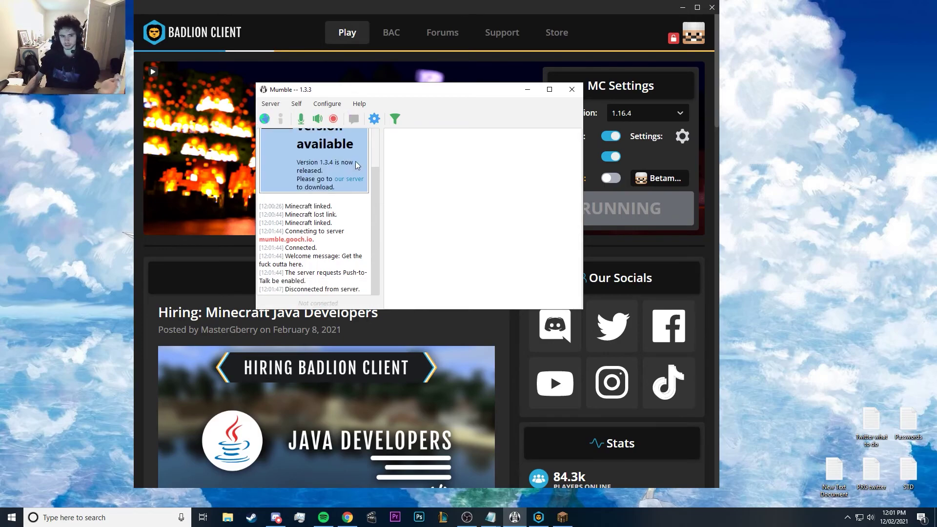
pyautogui.click(572, 89)
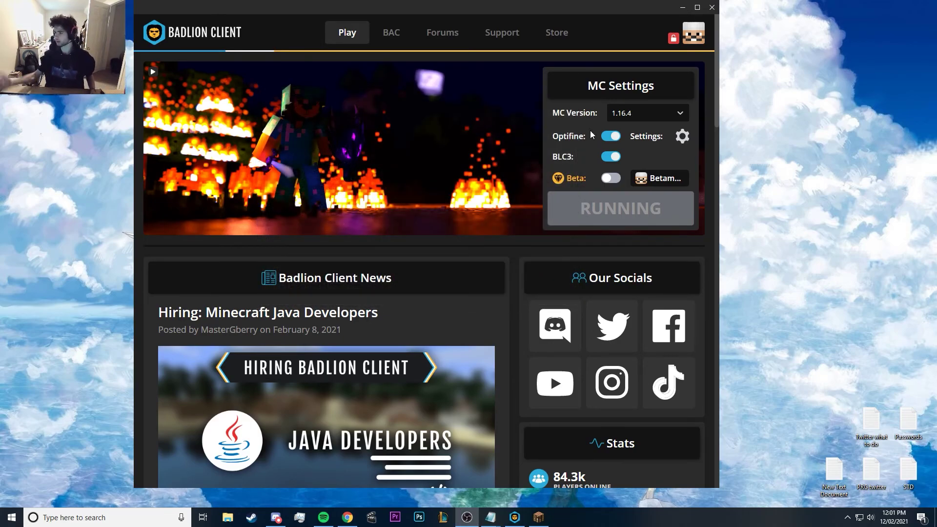